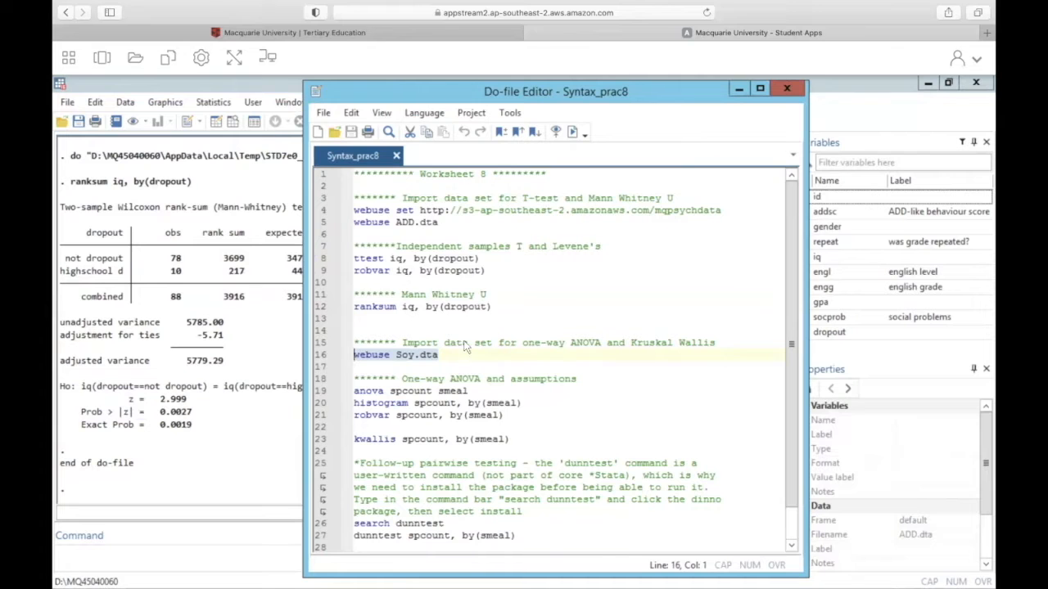
# Step: Load the Soy.dta data set from the Syntax_prac8 do-file and look through its smeal and spcount records in the Data Editor
pyautogui.click(572, 131)
pyautogui.click(216, 122)
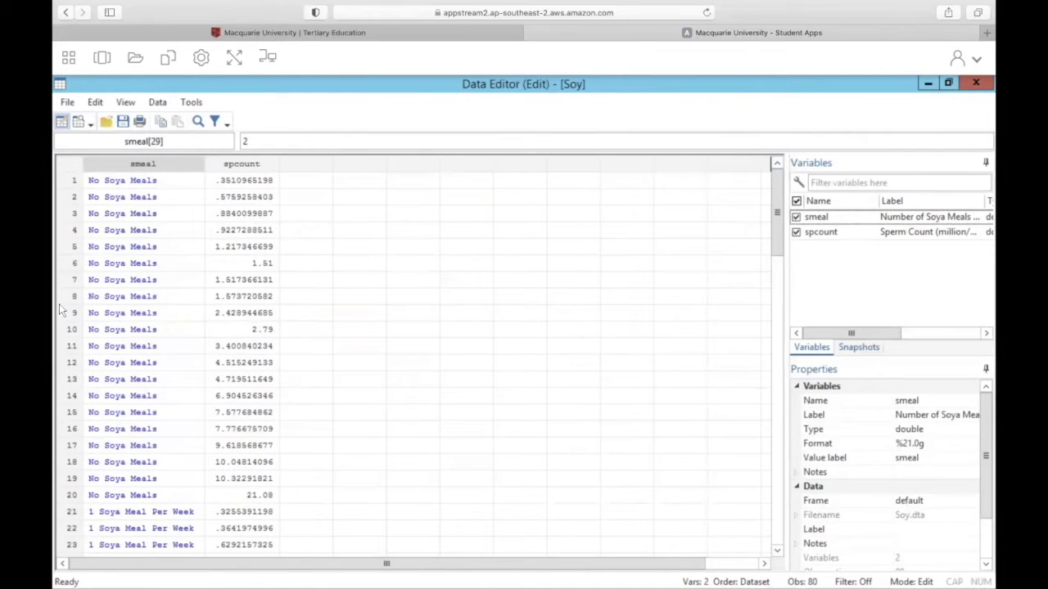
pyautogui.click(105, 300)
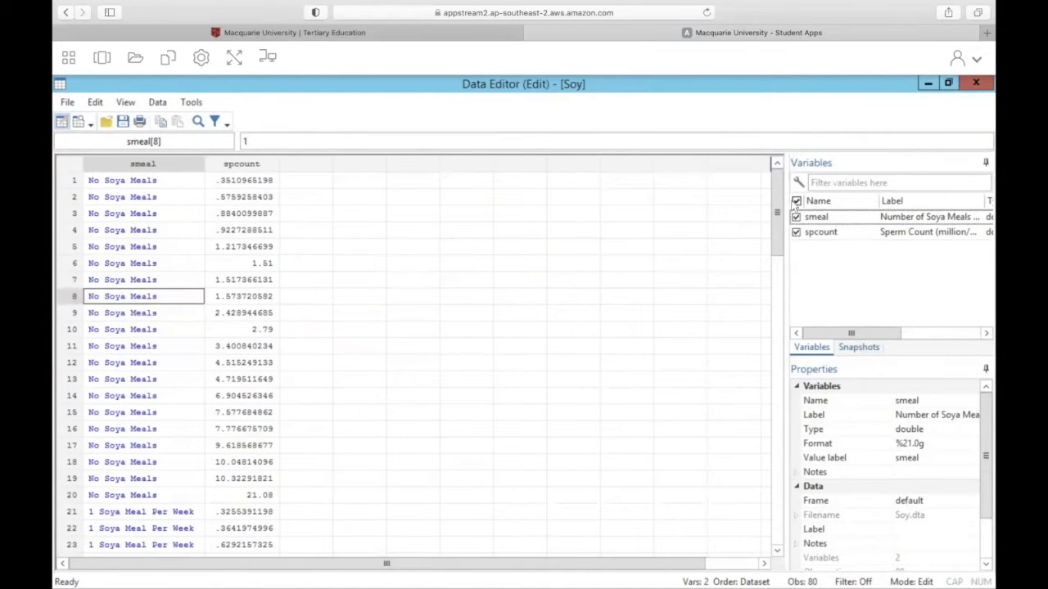
pyautogui.scroll(-4, 568, 279)
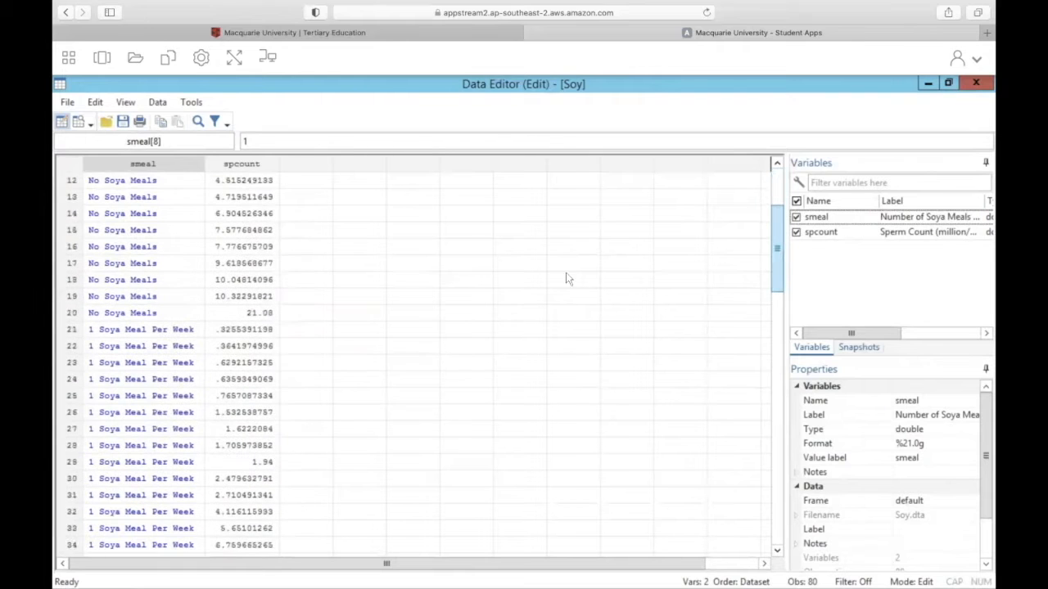
pyautogui.click(121, 400)
pyautogui.moveTo(773, 240); pyautogui.dragTo(776, 424)
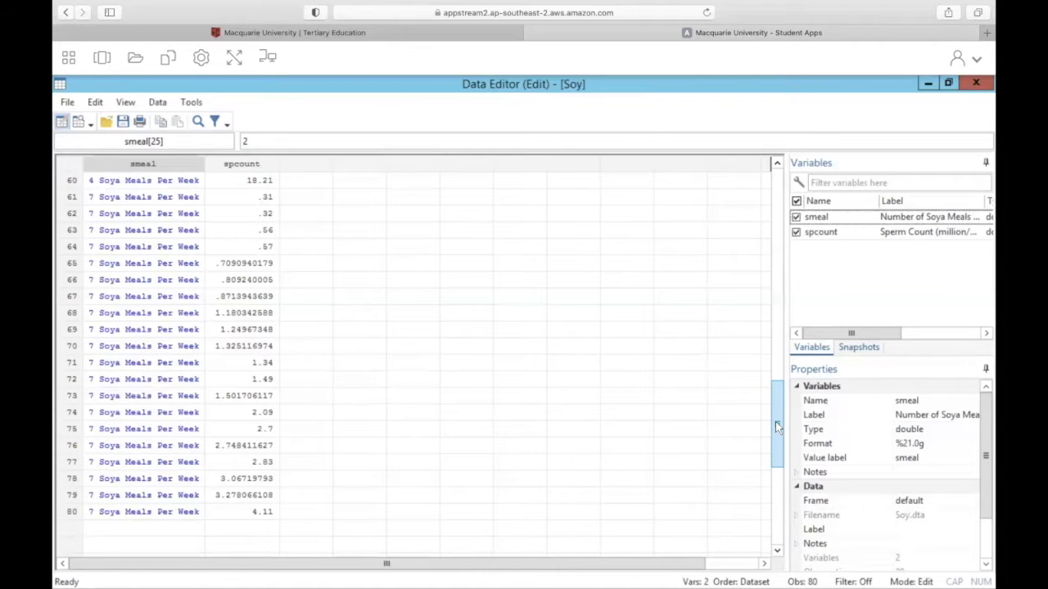
# Step: Run the do-file line anova spcount smeal and highlight the F and Prob>F values for smeal in the results
pyautogui.click(102, 57)
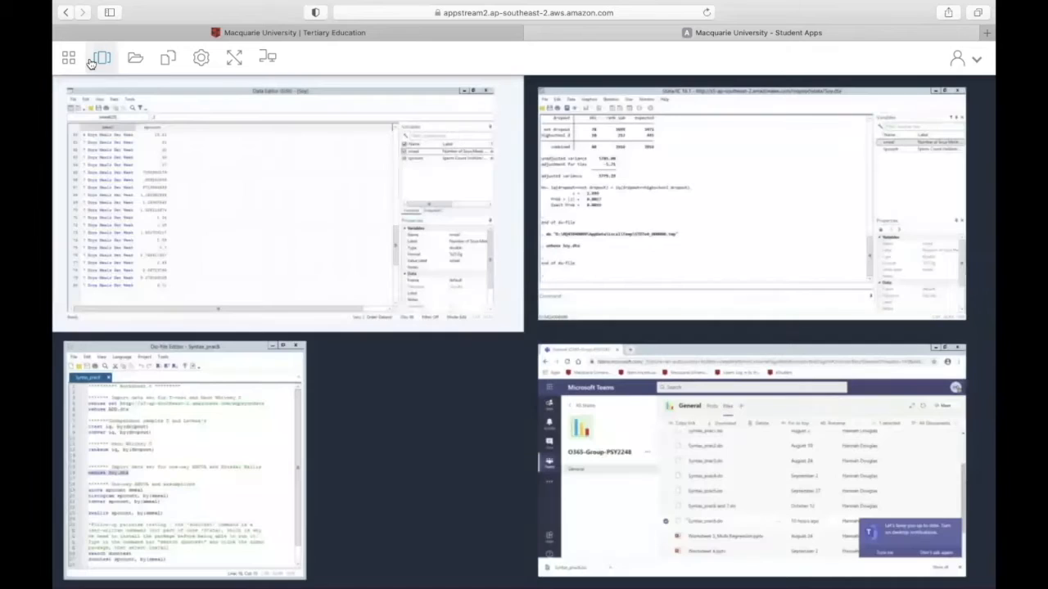
pyautogui.click(713, 234)
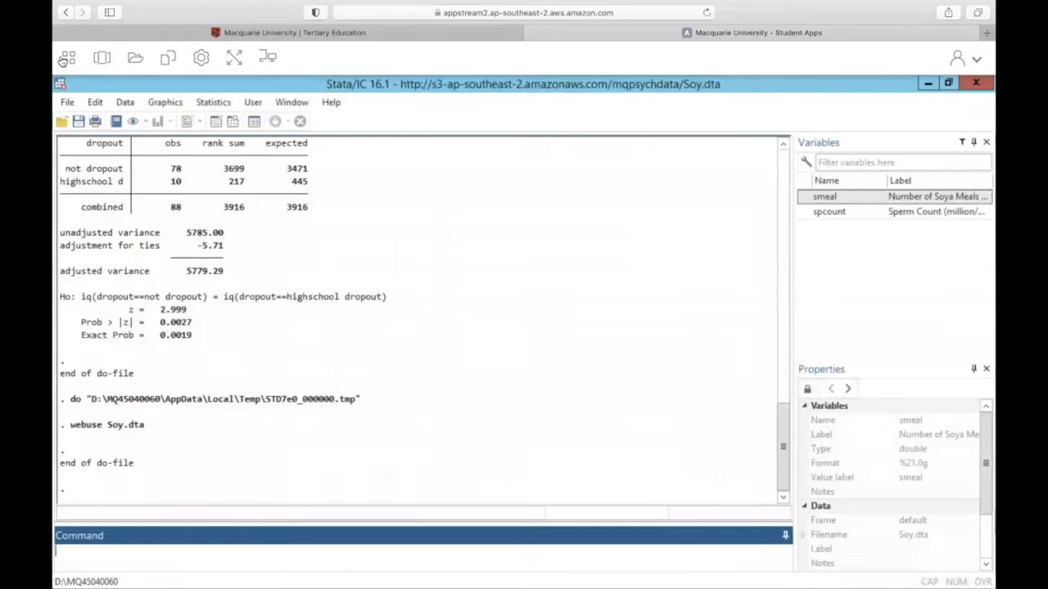
pyautogui.click(102, 57)
pyautogui.click(156, 360)
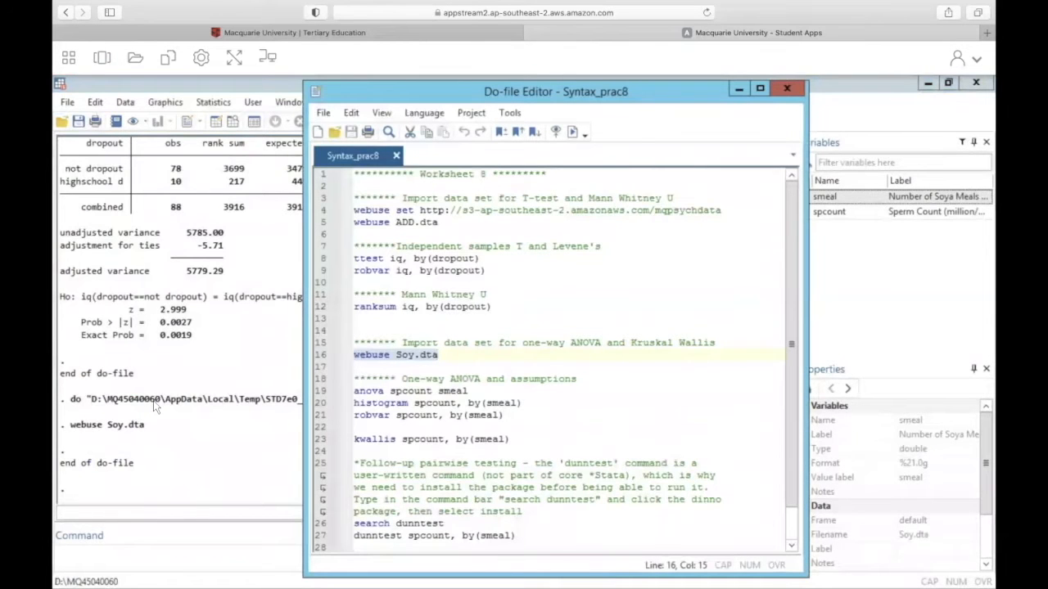
pyautogui.tripleClick(401, 394)
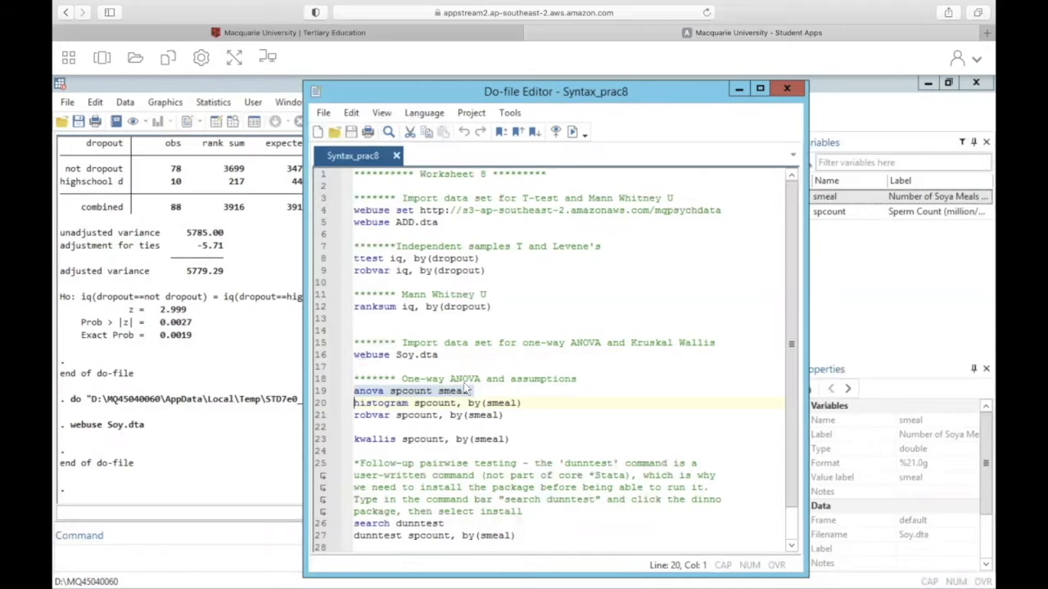
pyautogui.click(573, 132)
pyautogui.click(176, 319)
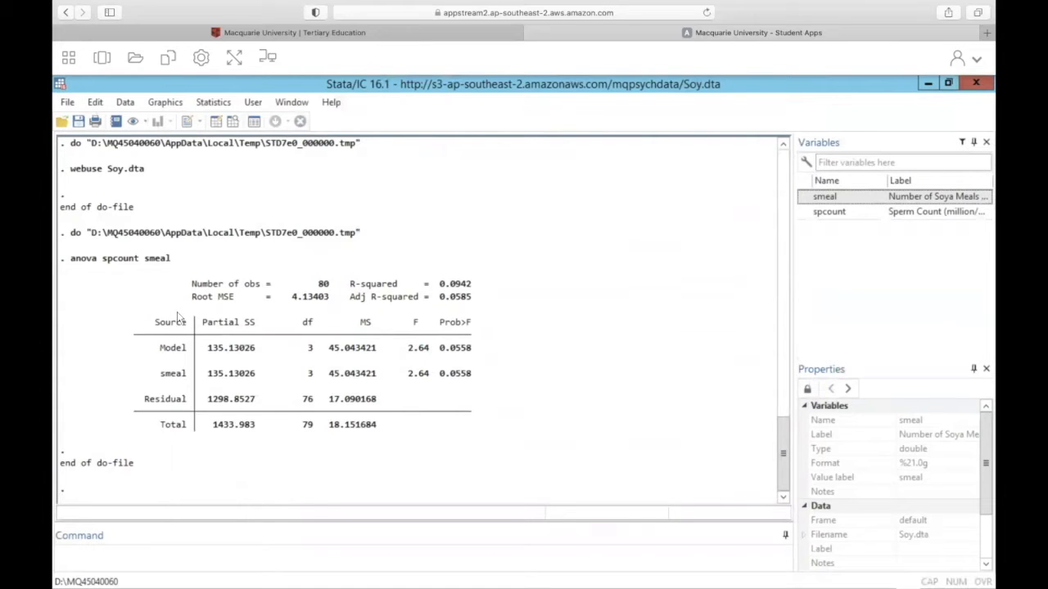
pyautogui.moveTo(405, 373); pyautogui.dragTo(488, 377)
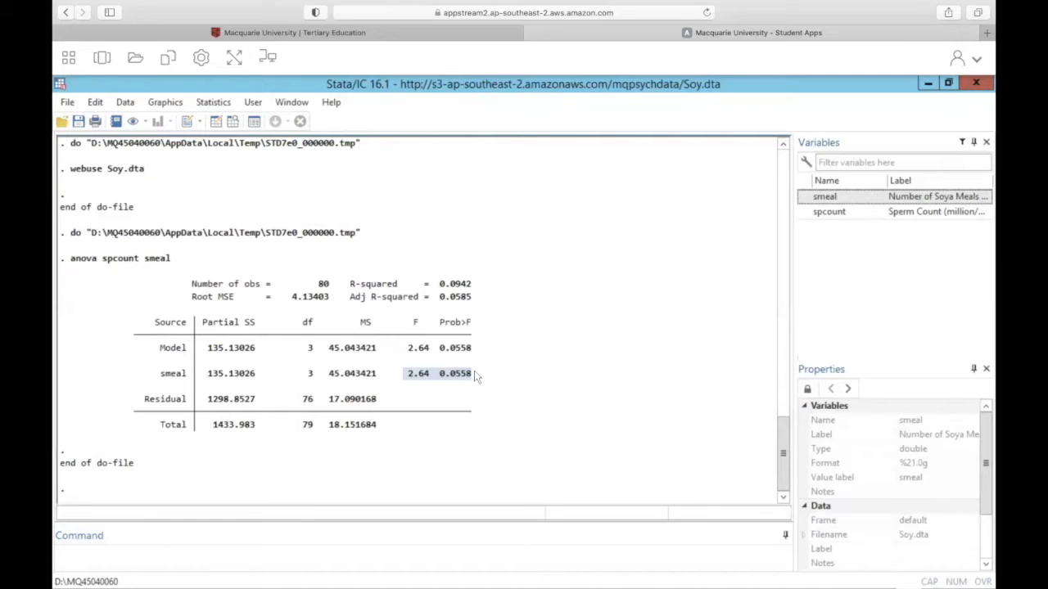
# Step: Run the do-file line histogram spcount, by(smeal) to plot sperm count for each soya meal group
pyautogui.click(101, 58)
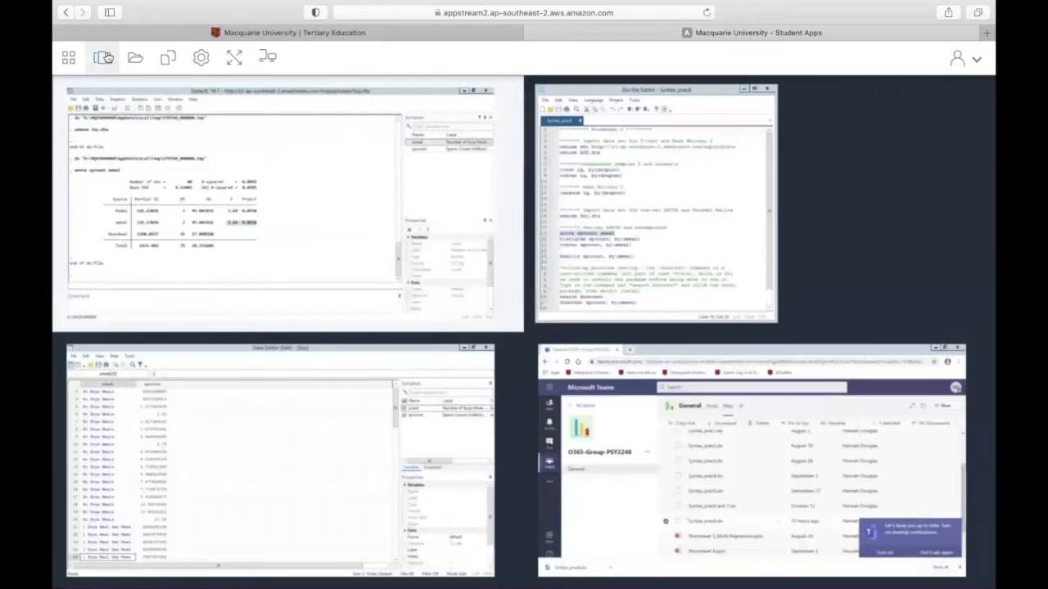
pyautogui.click(635, 229)
pyautogui.tripleClick(537, 407)
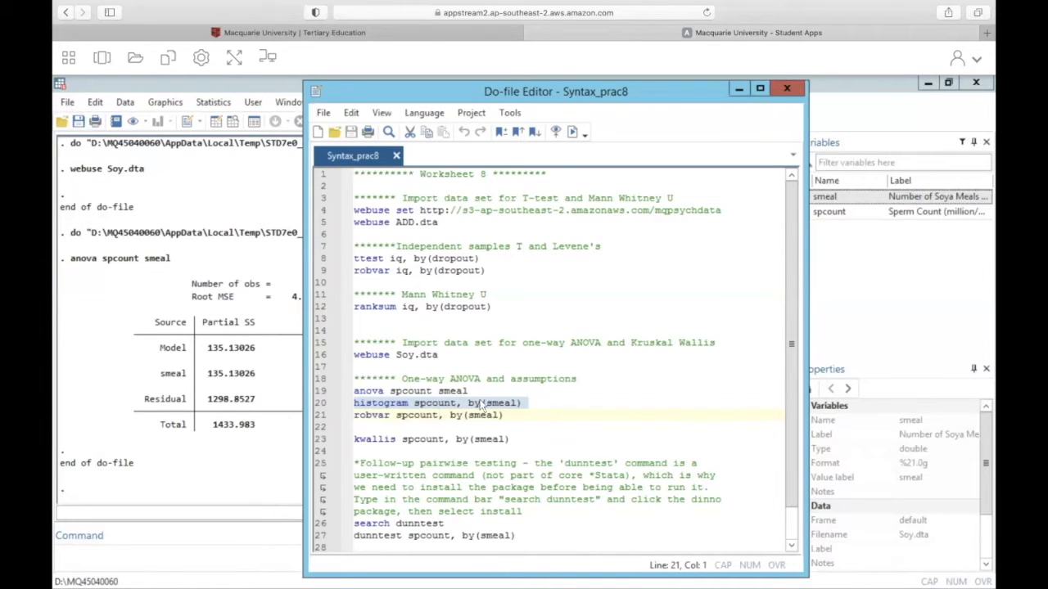
pyautogui.click(573, 133)
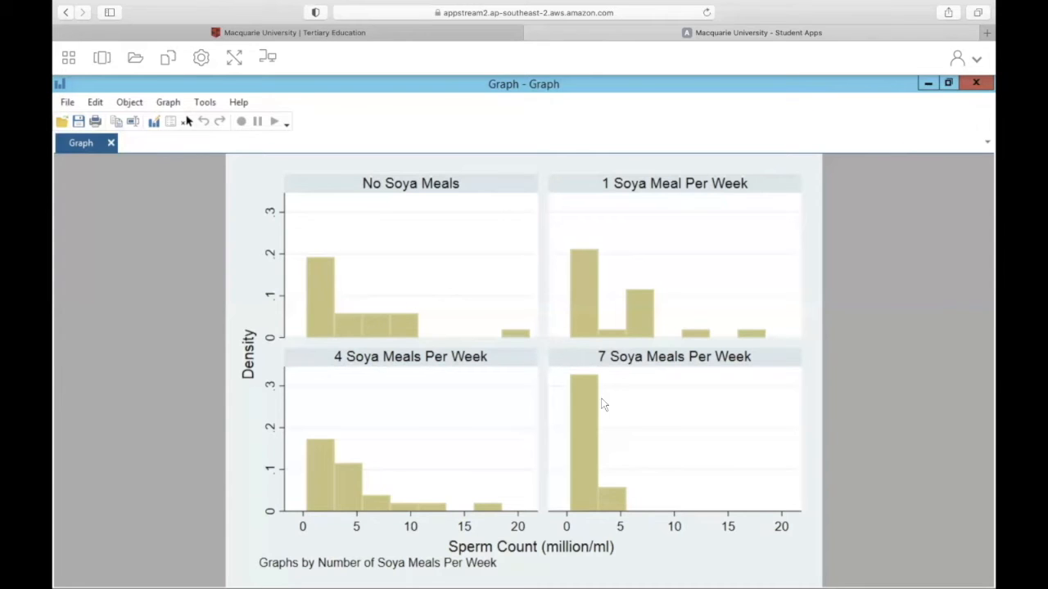
# Step: Run the do-file line robvar spcount, by(smeal) and bring up its output in the results window
pyautogui.click(98, 62)
pyautogui.click(413, 195)
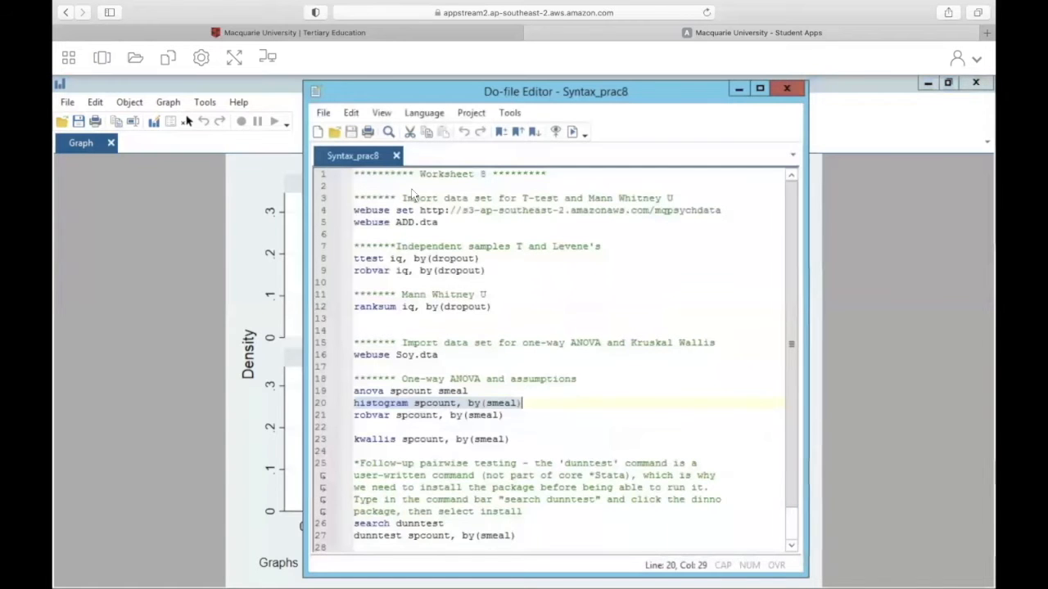
pyautogui.tripleClick(379, 419)
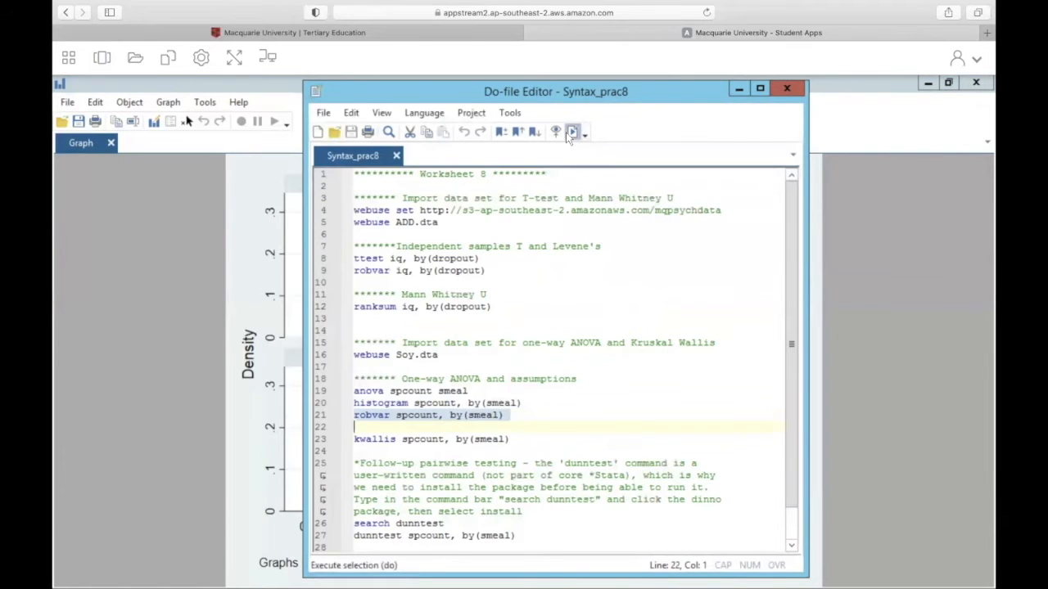
pyautogui.click(68, 57)
pyautogui.click(98, 55)
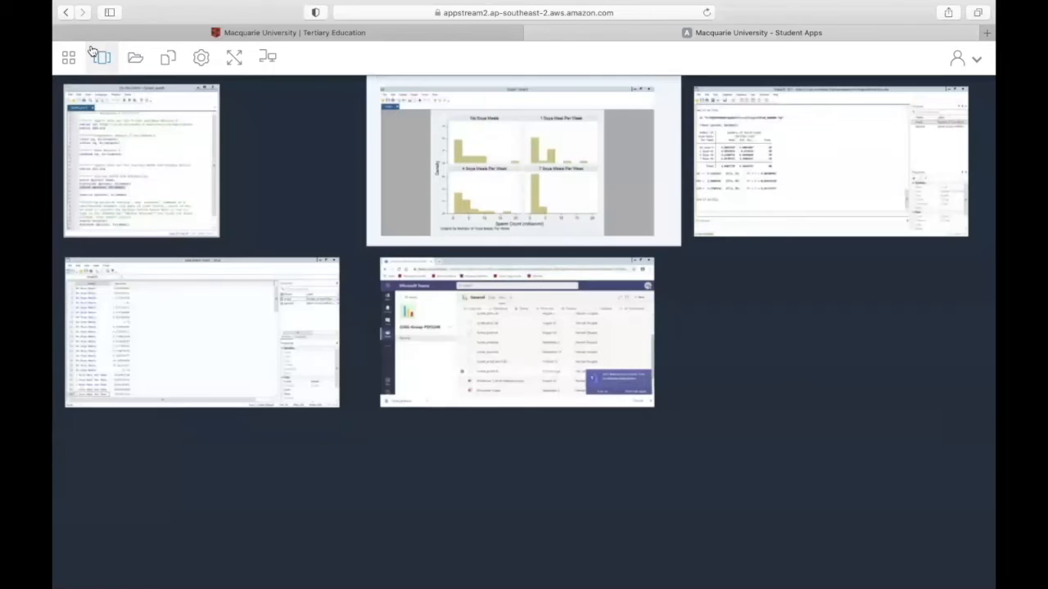
pyautogui.click(716, 153)
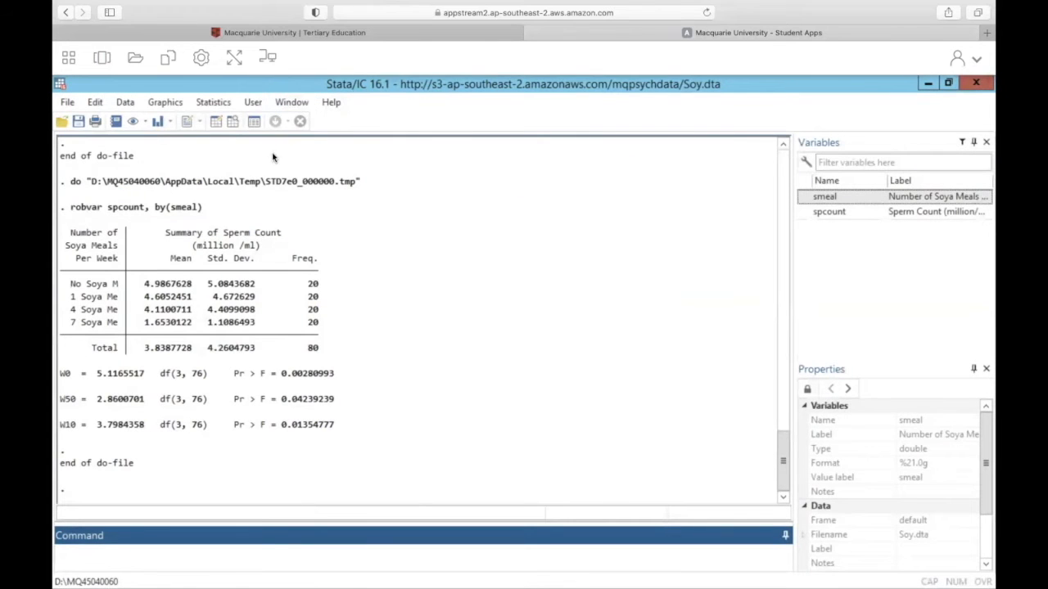
# Step: Examine the W0 p-value, the standard deviation for 7 soya meals and the group frequencies in the robvar output
pyautogui.moveTo(228, 374); pyautogui.dragTo(350, 370)
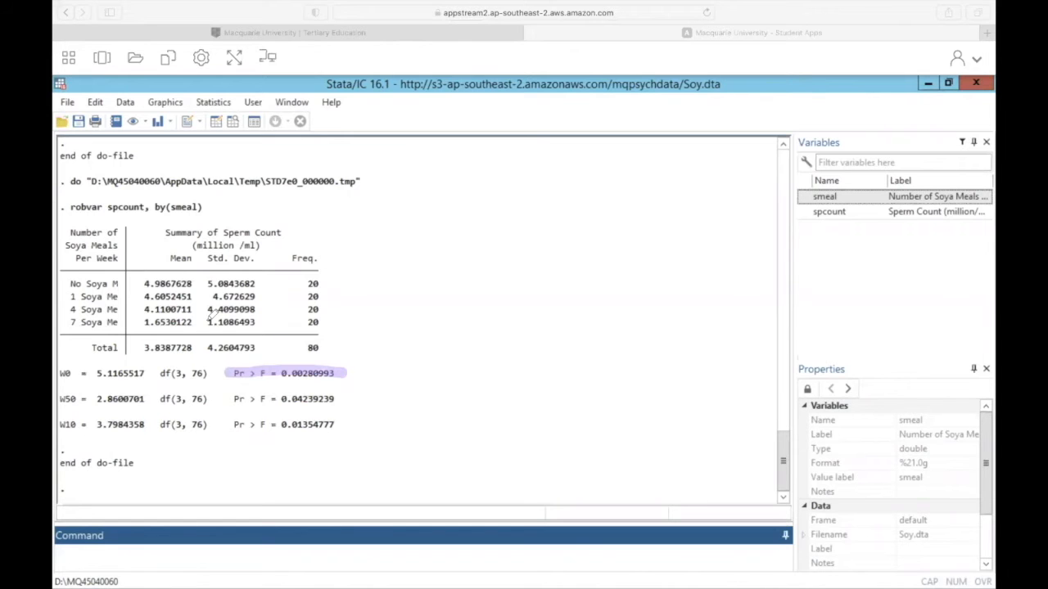
pyautogui.moveTo(207, 322); pyautogui.dragTo(257, 322)
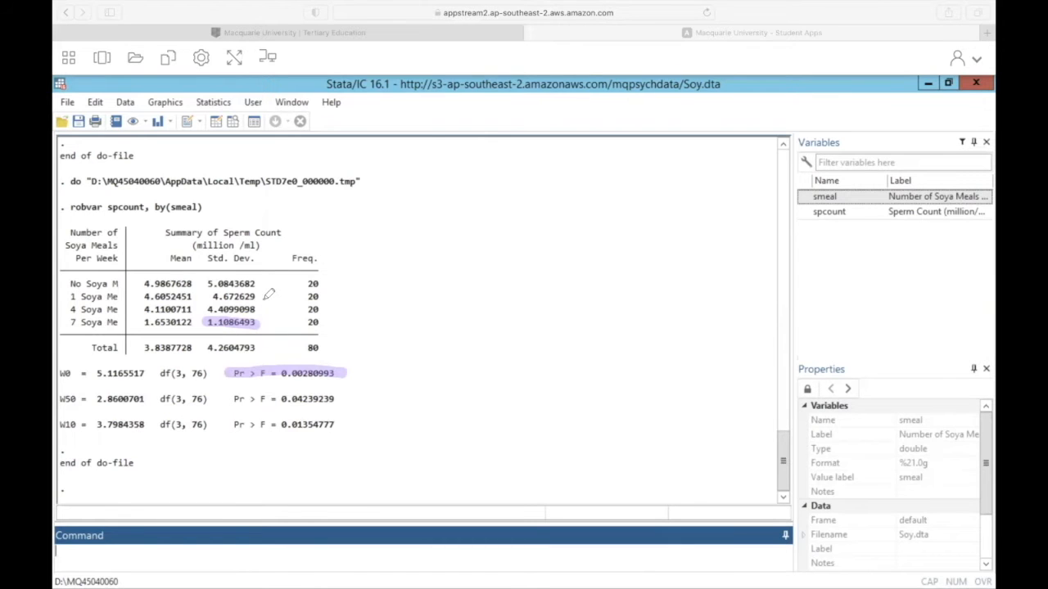
pyautogui.moveTo(313, 281)
pyautogui.mouseDown()
pyautogui.moveTo(305, 286)
pyautogui.moveTo(324, 282)
pyautogui.moveTo(305, 309)
pyautogui.moveTo(321, 308)
pyautogui.moveTo(324, 323)
pyautogui.moveTo(306, 321)
pyautogui.mouseUp()
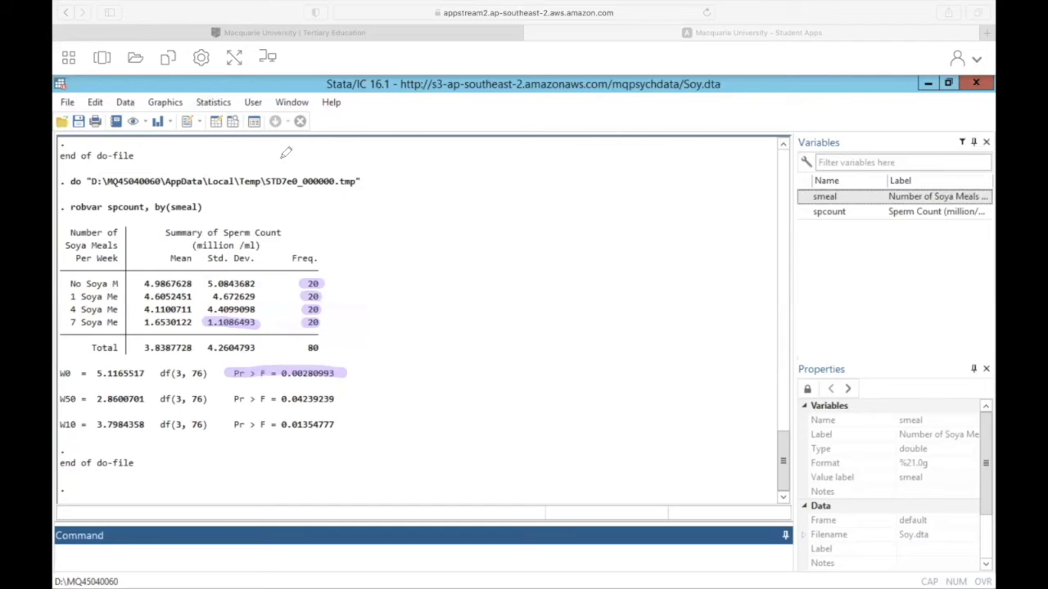
# Step: Run the do-file line kwallis spcount, by(smeal) and bring up the Kruskal-Wallis output in the results window
pyautogui.click(102, 58)
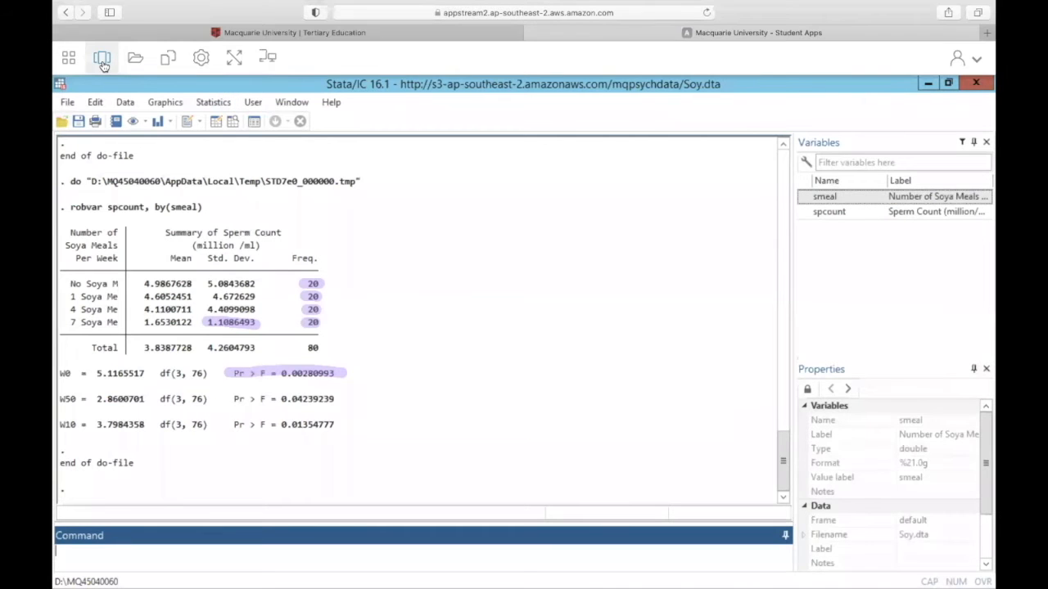
pyautogui.click(101, 57)
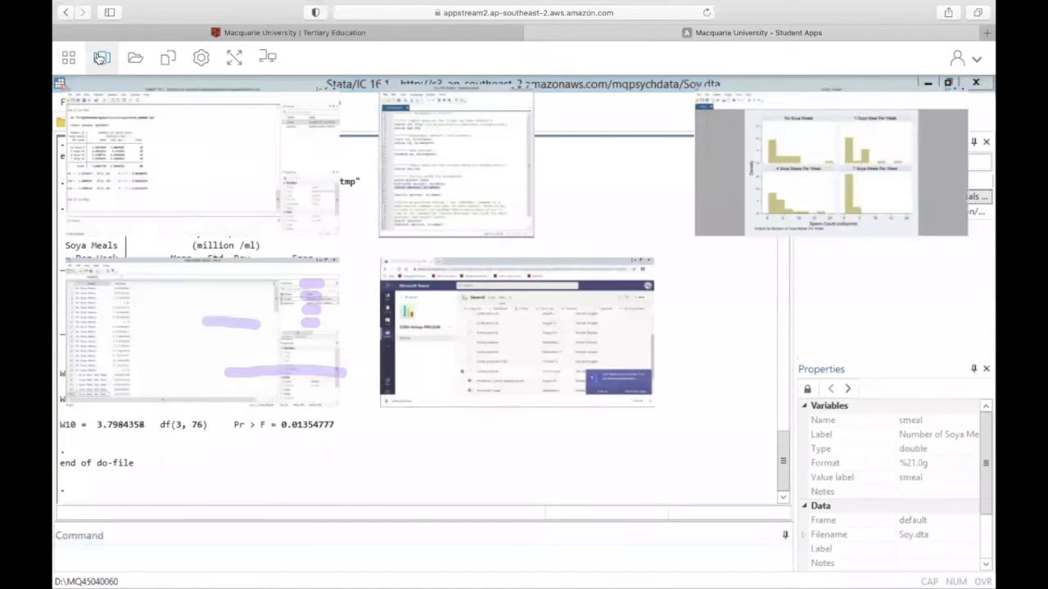
pyautogui.click(472, 179)
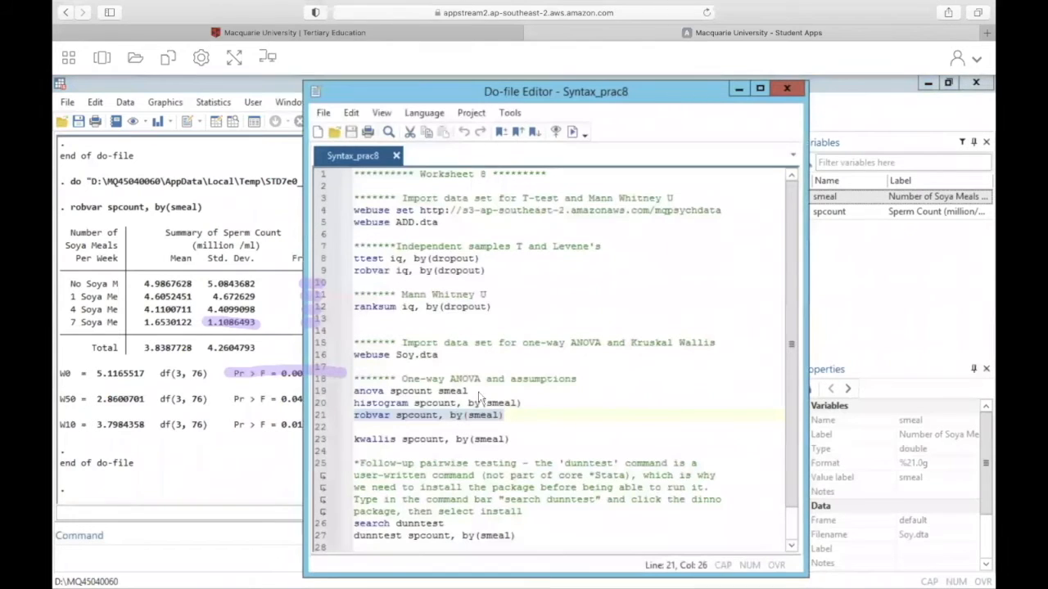
pyautogui.tripleClick(376, 444)
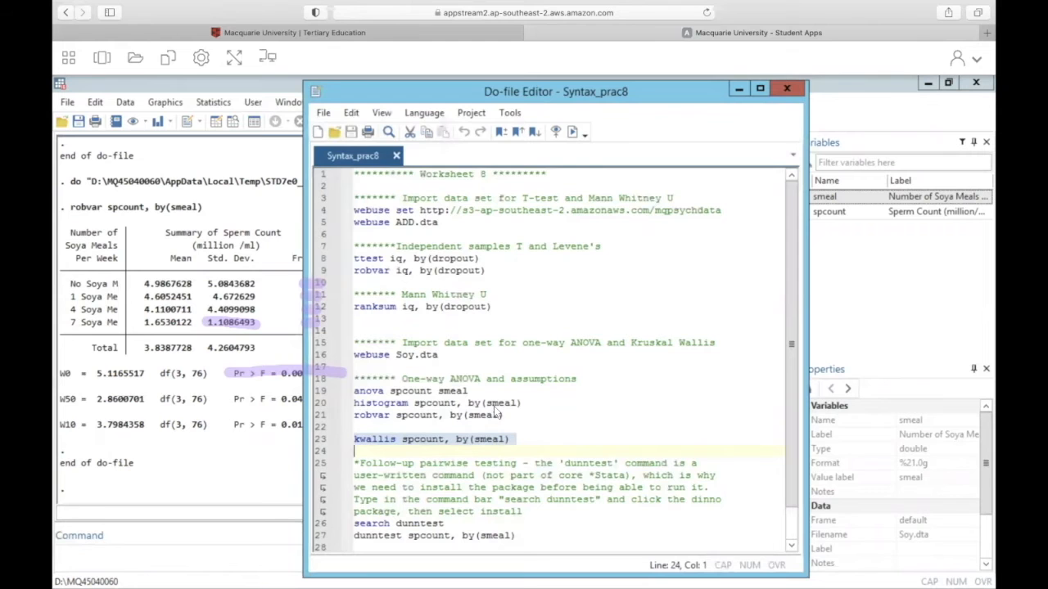
pyautogui.click(572, 133)
pyautogui.click(299, 345)
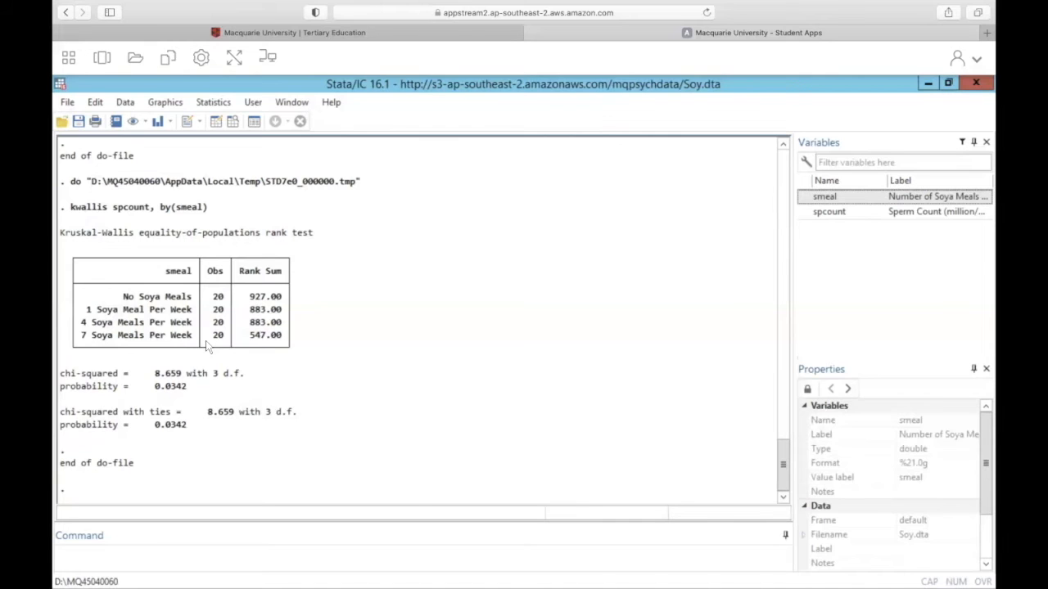
# Step: Compare the chi-squared results with and without ties in the Kruskal-Wallis output, including the probability with ties
pyautogui.moveTo(60, 412); pyautogui.dragTo(305, 415)
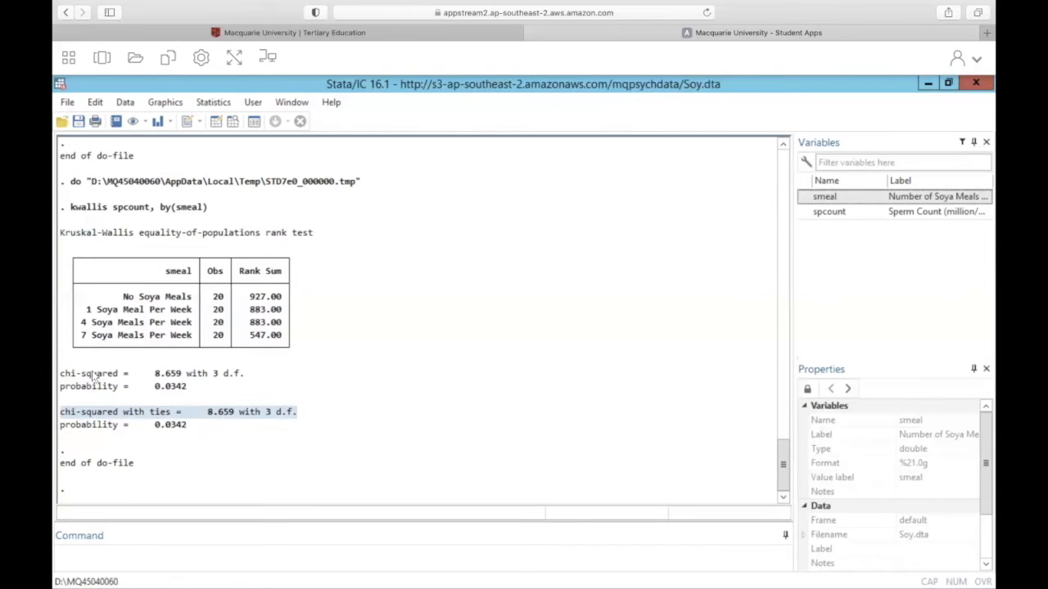
pyautogui.moveTo(71, 374); pyautogui.dragTo(256, 376)
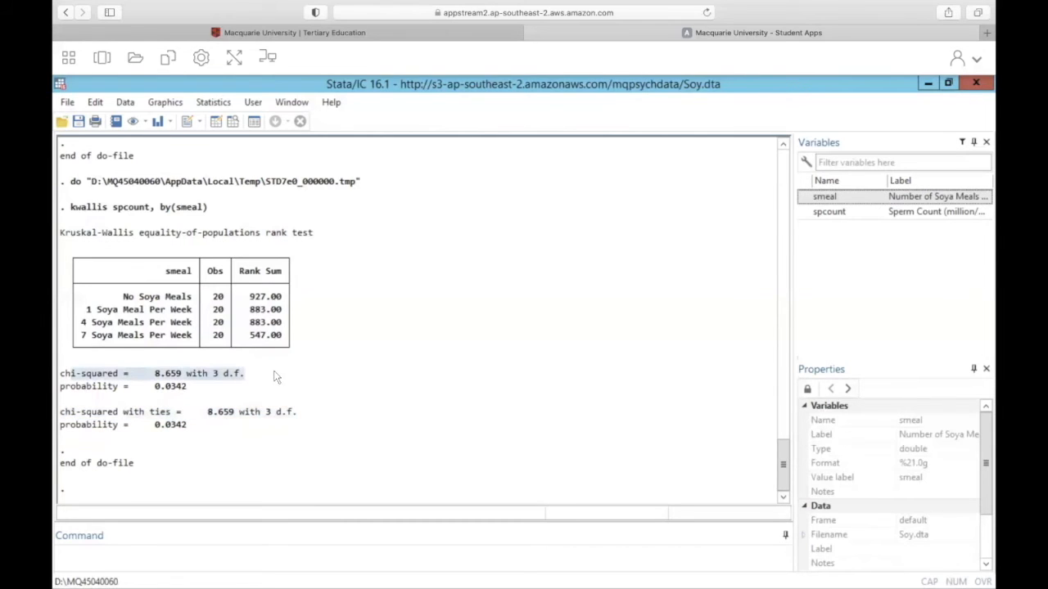
pyautogui.click(275, 377)
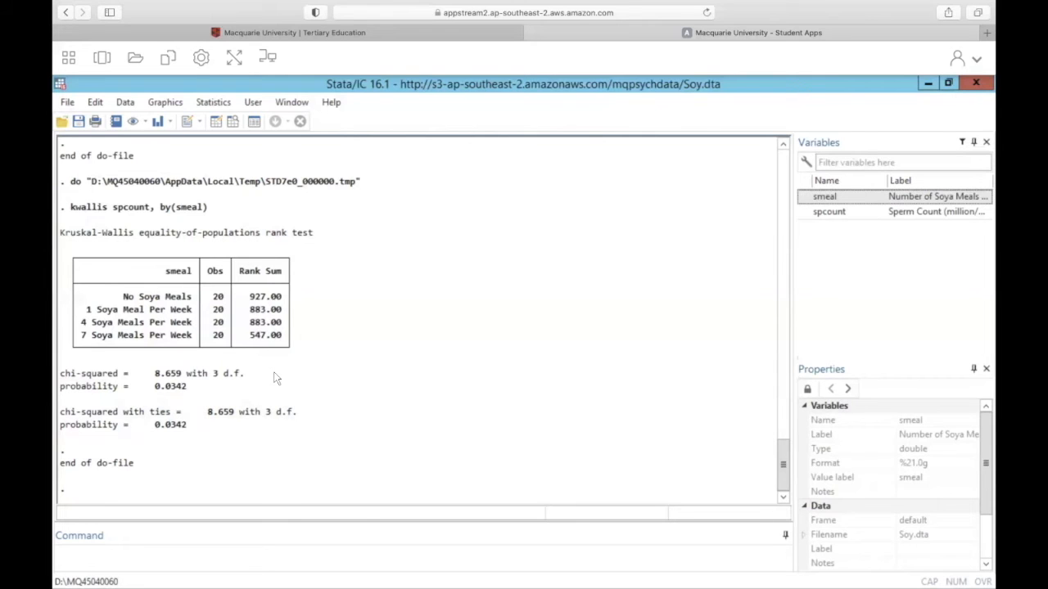
pyautogui.moveTo(193, 421); pyautogui.dragTo(59, 412)
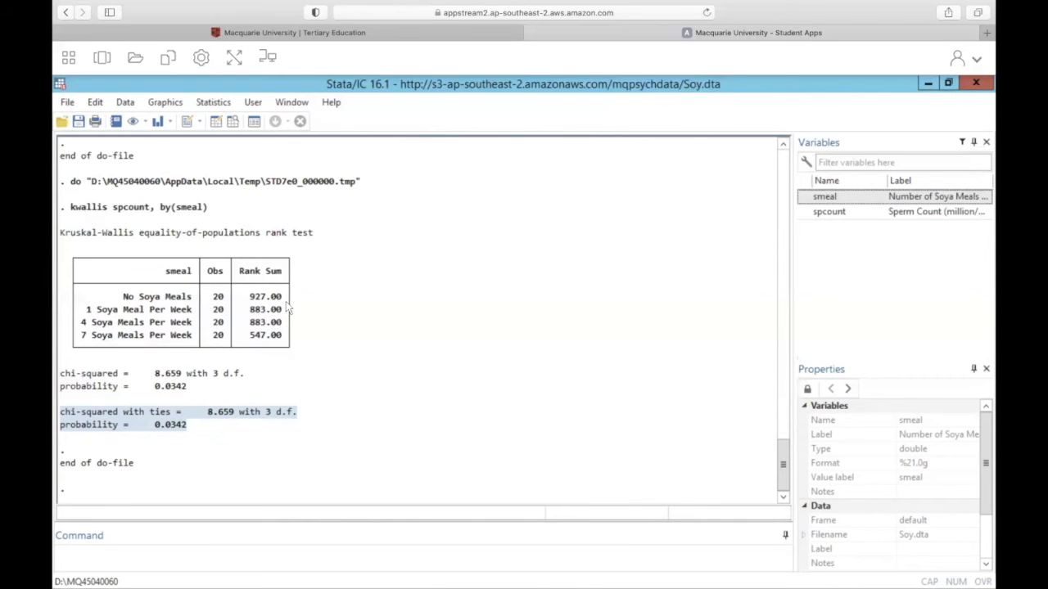
pyautogui.click(309, 363)
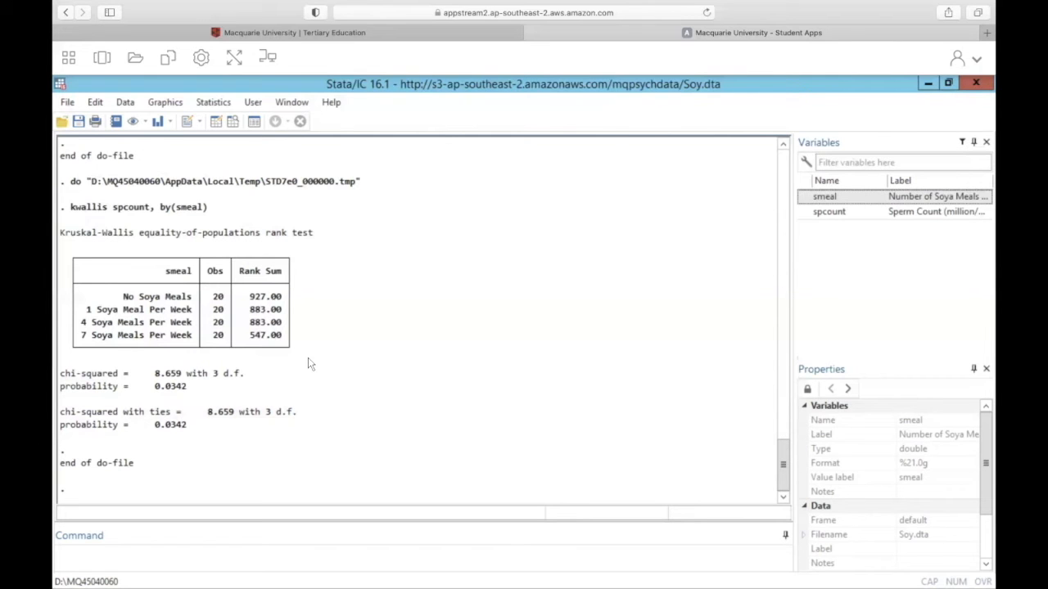
# Step: Return to the Syntax_prac8 do-file and run only its search dunntest line
pyautogui.click(102, 57)
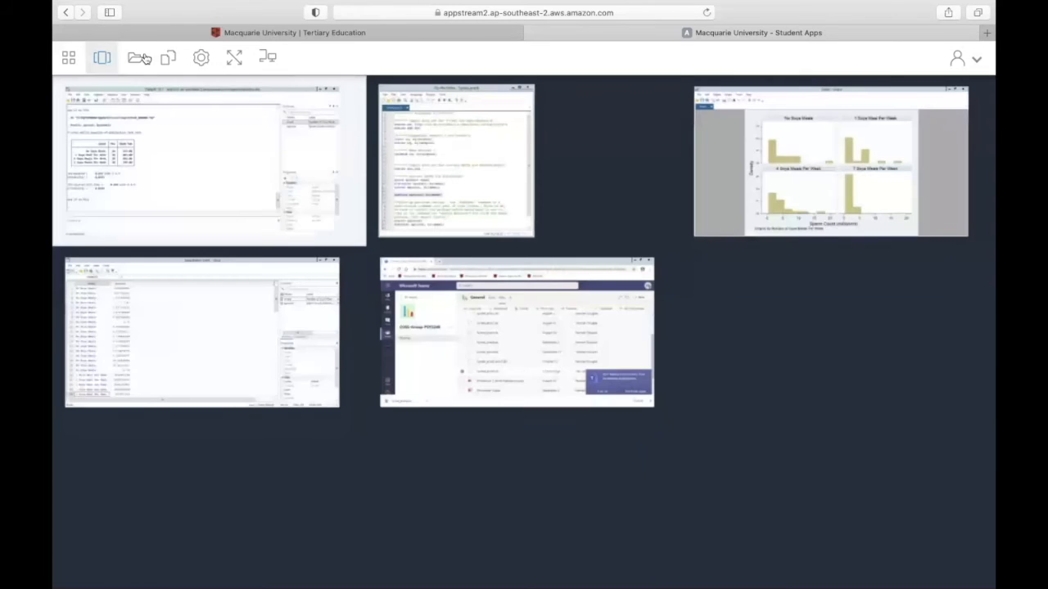
pyautogui.click(429, 186)
pyautogui.scroll(-1, 488, 352)
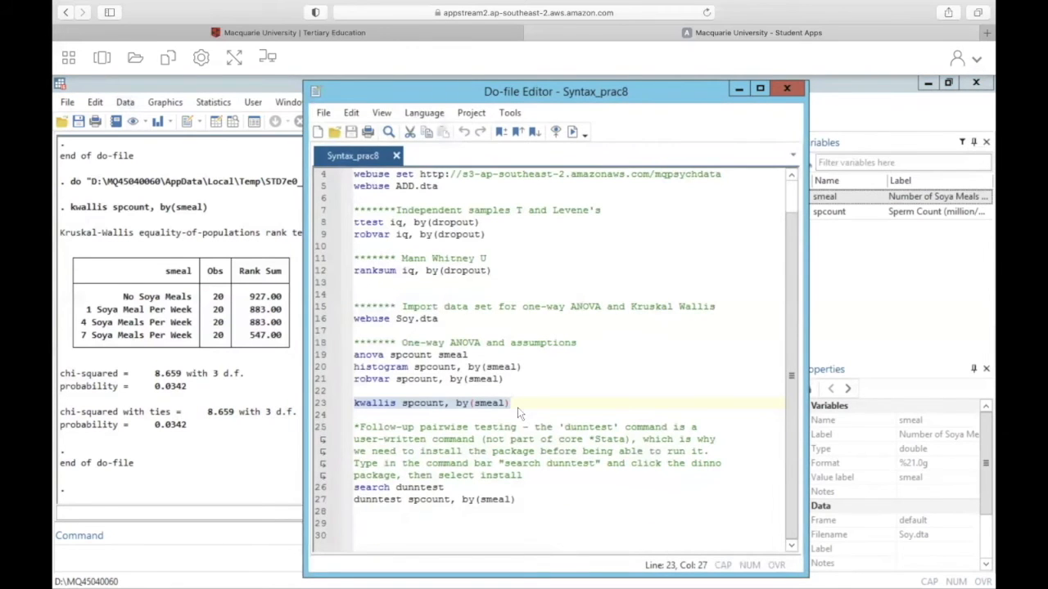
pyautogui.click(517, 481)
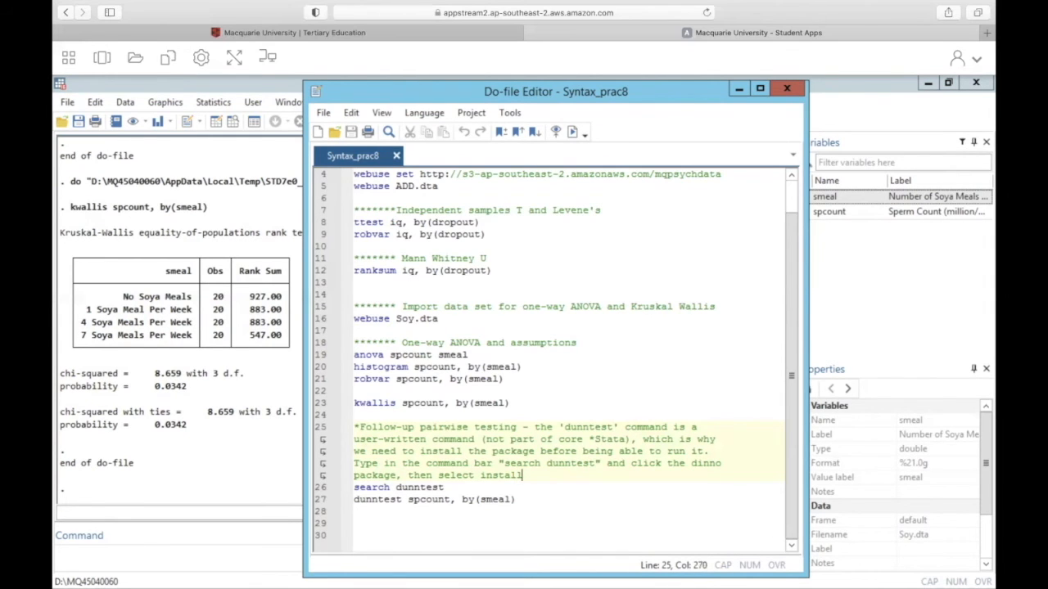
pyautogui.doubleClick(372, 488)
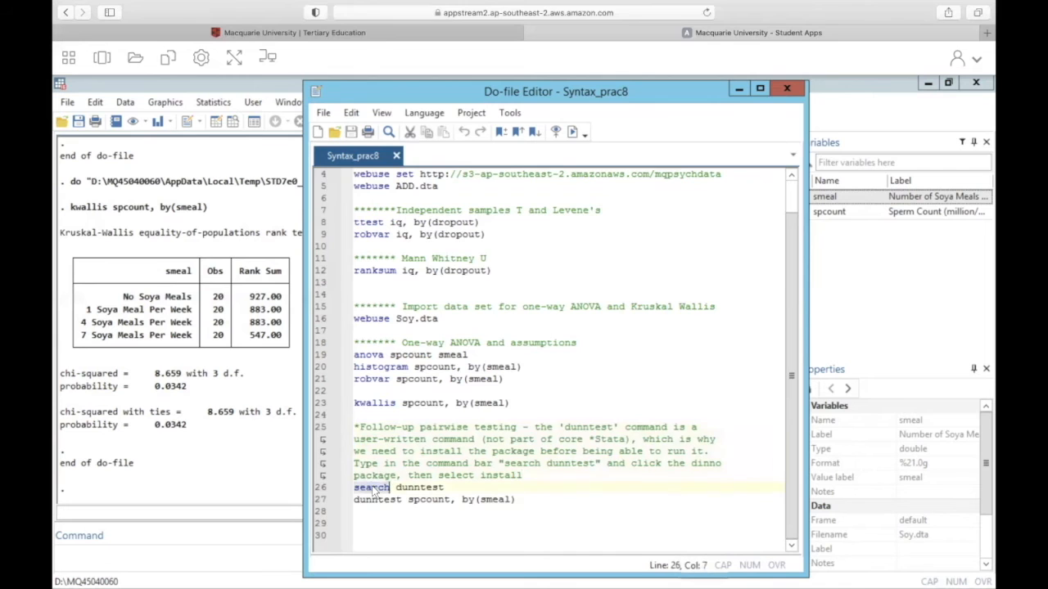
pyautogui.click(373, 488)
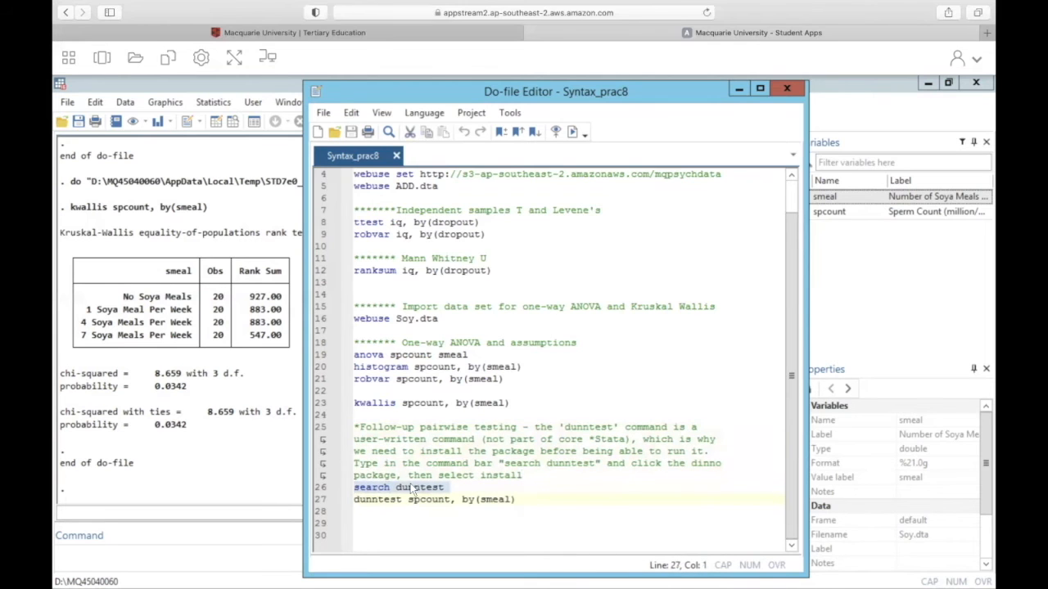
pyautogui.click(574, 131)
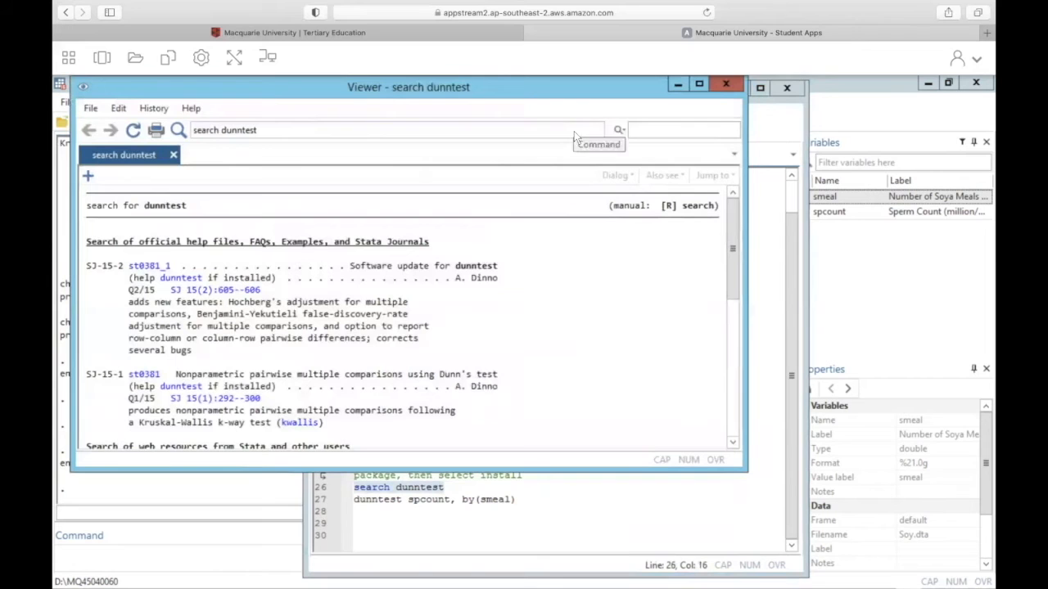
# Step: Install the st0381_1 package for Dunn's test from the search results and close the viewer
pyautogui.click(143, 267)
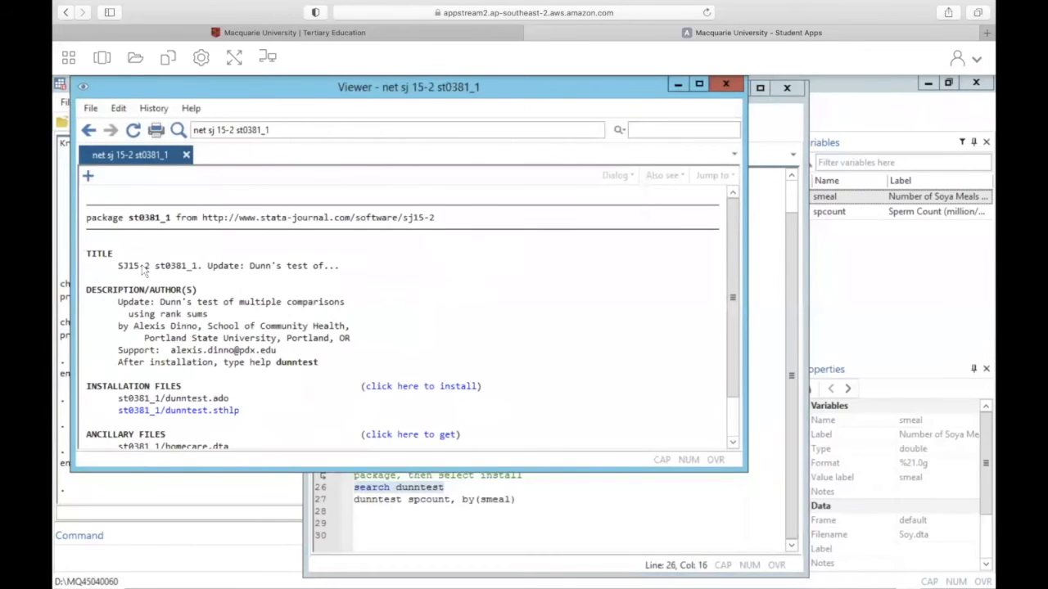
pyautogui.click(407, 390)
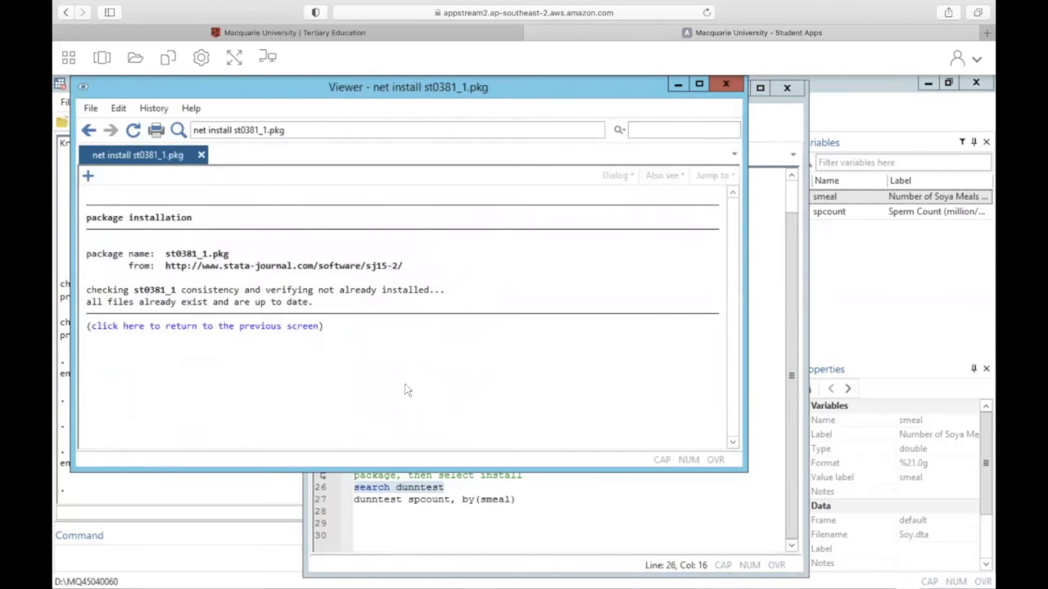
pyautogui.click(724, 85)
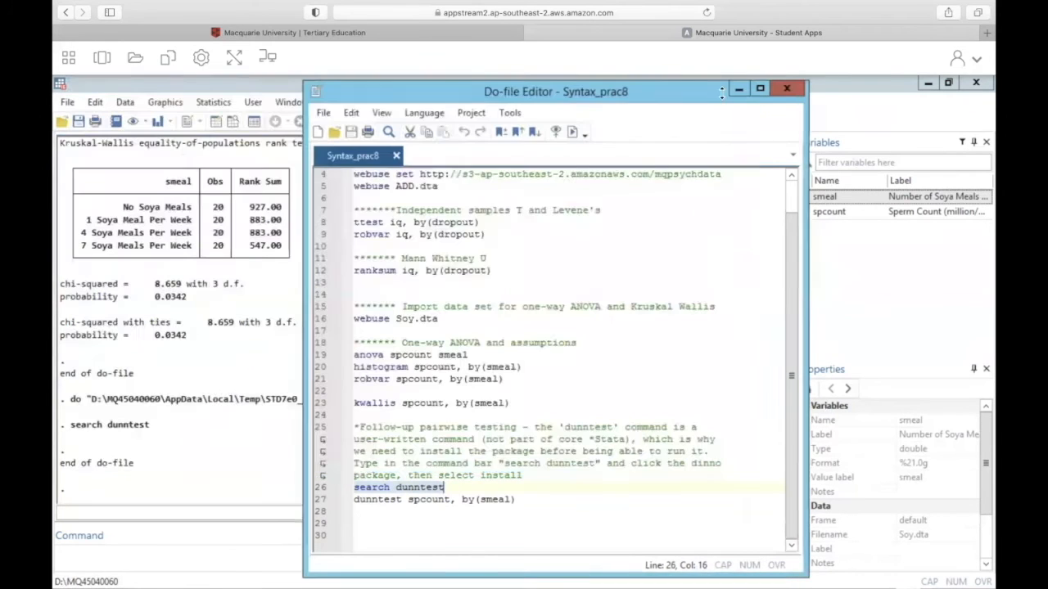
# Step: Run the do-file line dunntest spcount, by(smeal) and bring up its output in the results window
pyautogui.tripleClick(480, 499)
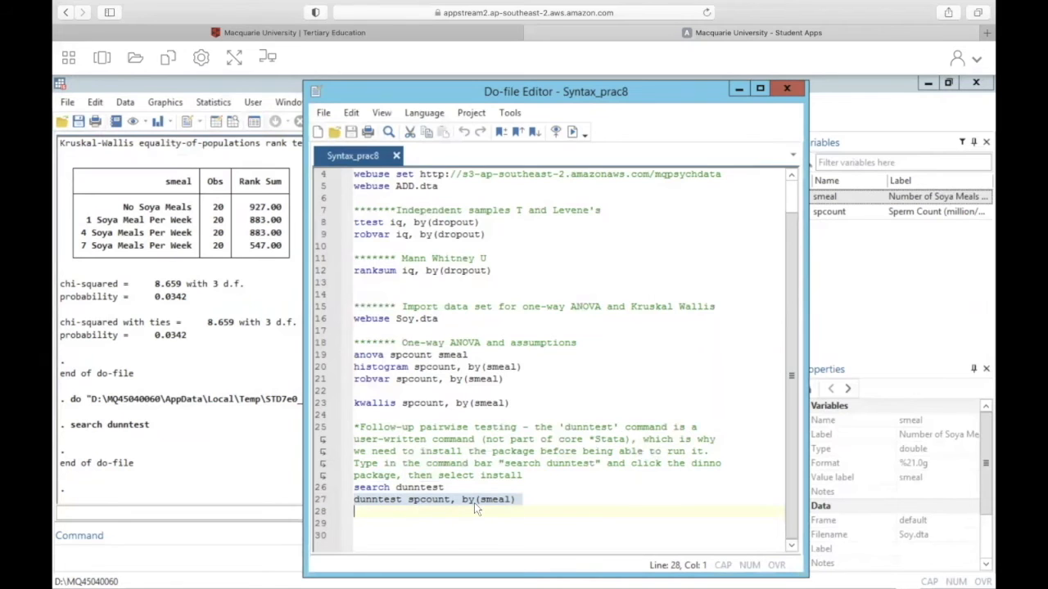
pyautogui.click(572, 132)
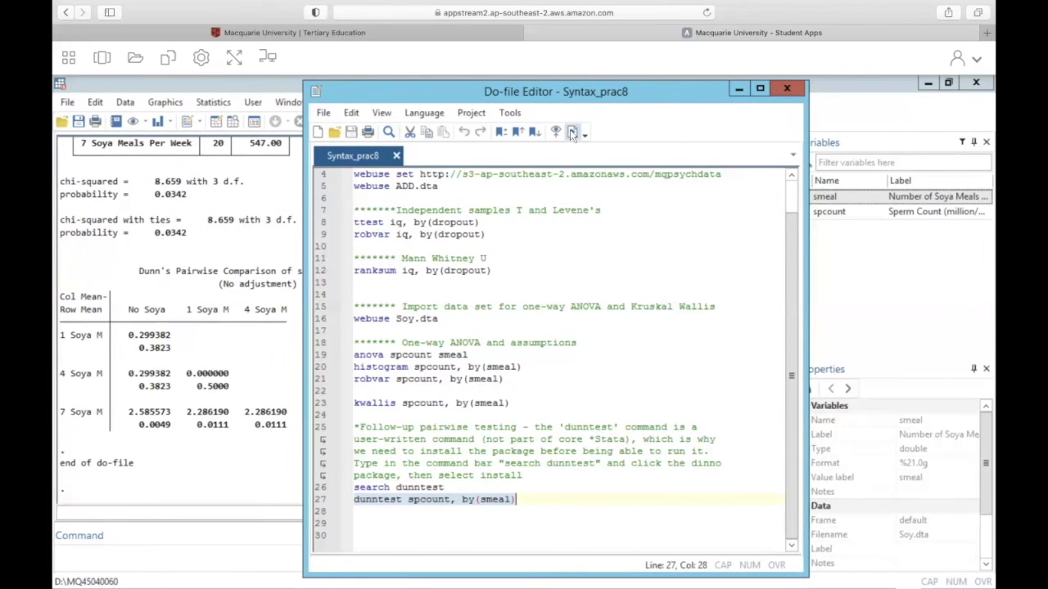
pyautogui.click(180, 339)
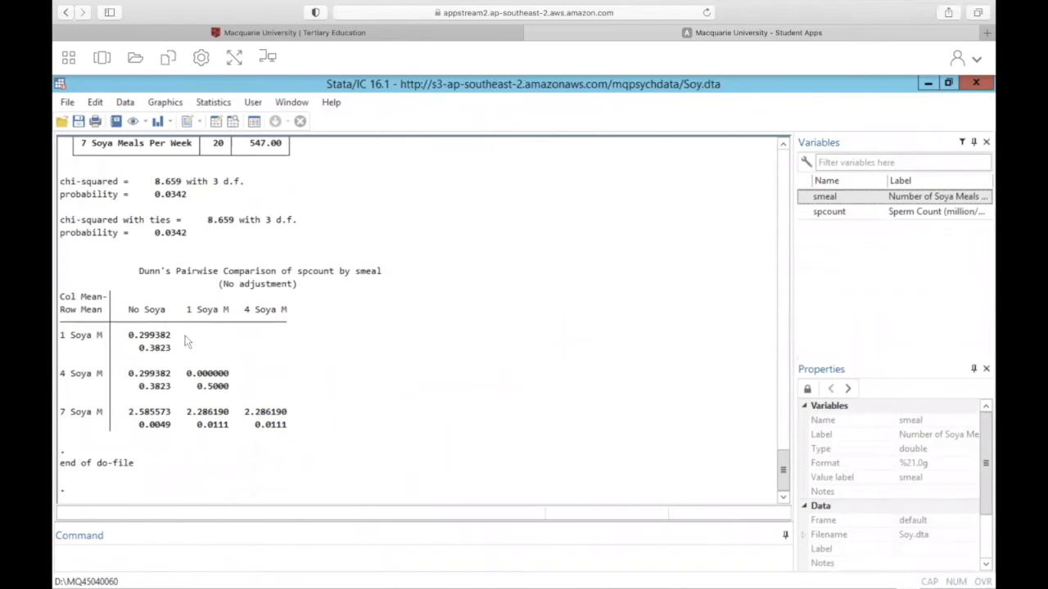
# Step: Examine the test statistics and p-values in the No Soya column of Dunn's pairwise comparison table, plus the adjustment note under its title
pyautogui.doubleClick(131, 331)
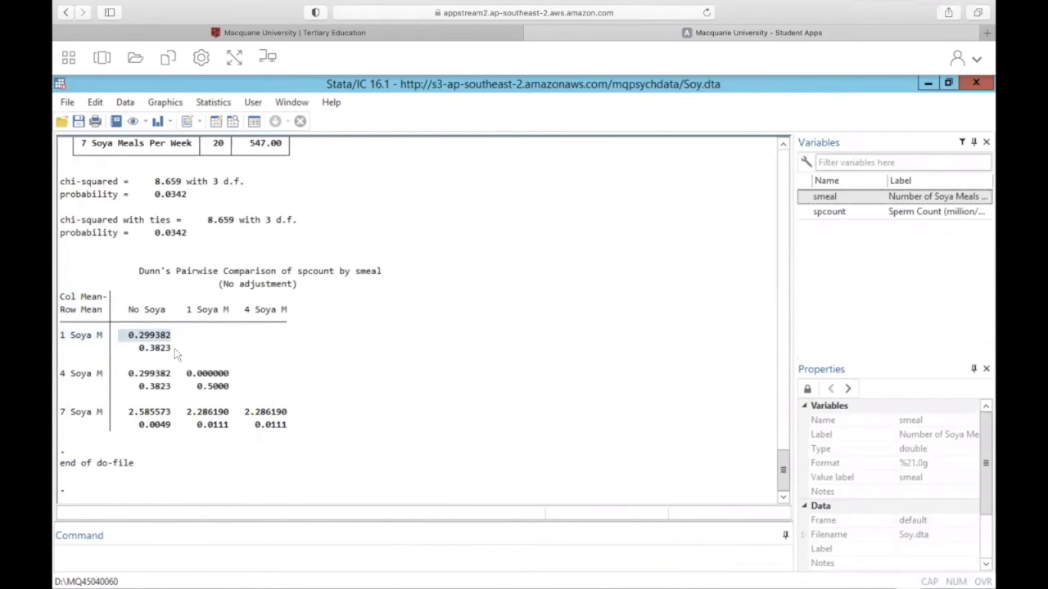
pyautogui.moveTo(172, 347); pyautogui.dragTo(124, 351)
pyautogui.click(171, 373)
pyautogui.moveTo(129, 391); pyautogui.dragTo(180, 393)
pyautogui.click(71, 286)
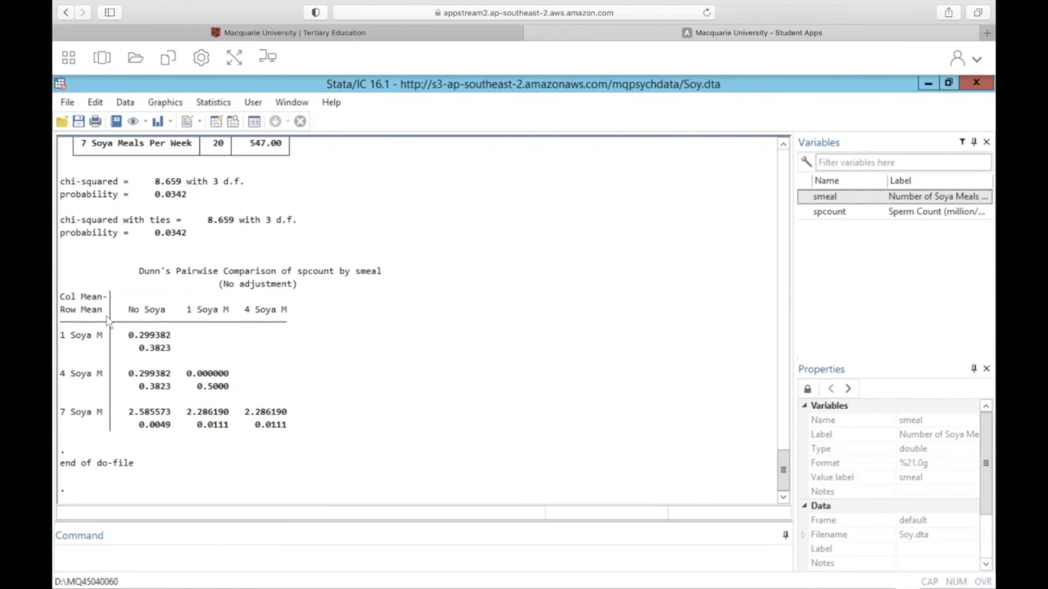
pyautogui.moveTo(219, 284); pyautogui.dragTo(310, 289)
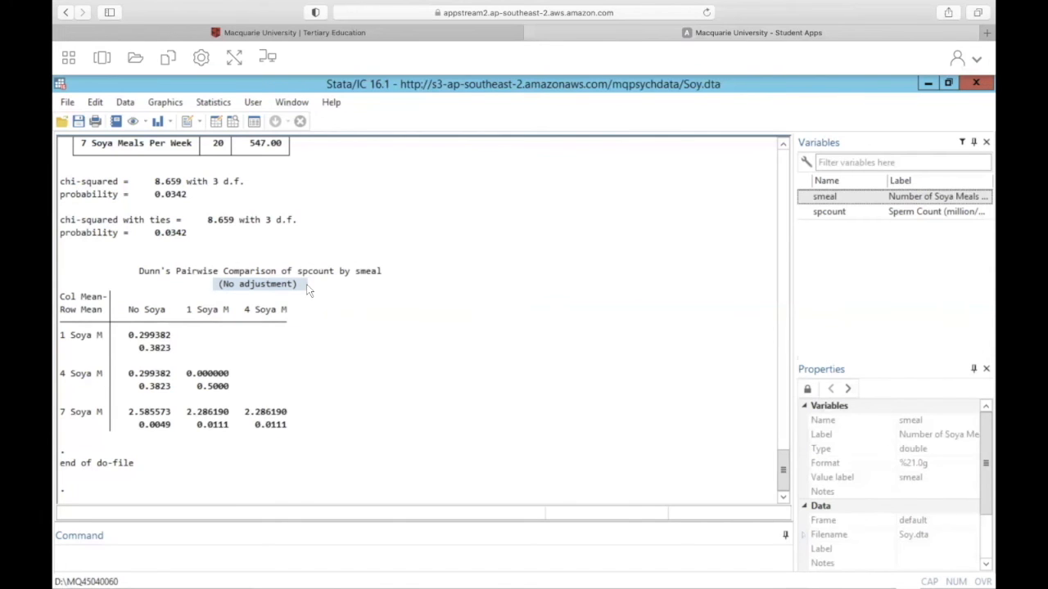
pyautogui.click(309, 290)
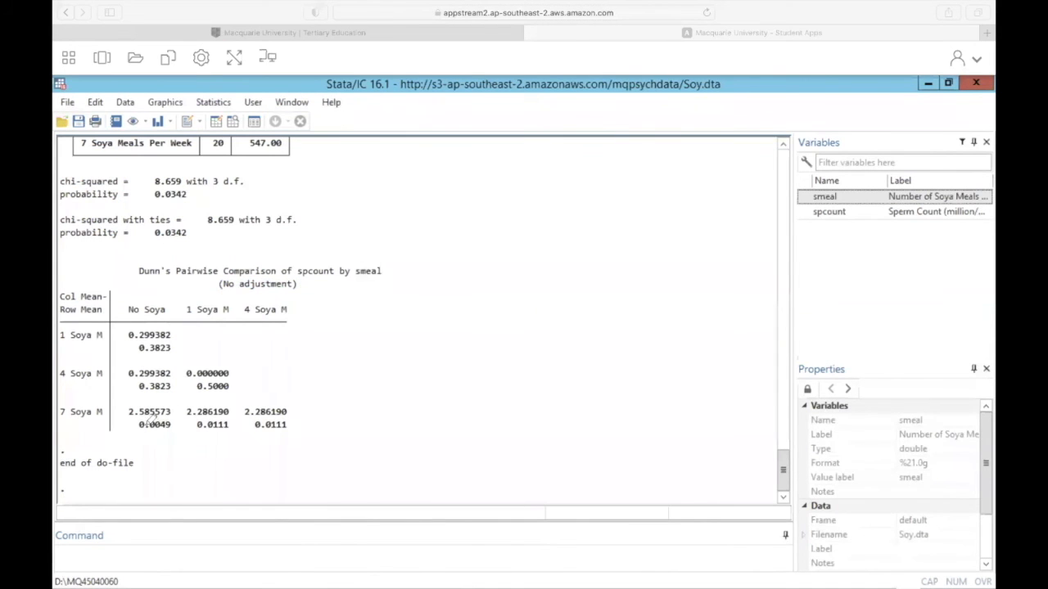
# Step: Highlight the p-values comparing 7 soya meals with each other group in the Dunn's comparison table
pyautogui.moveTo(129, 425); pyautogui.dragTo(175, 415)
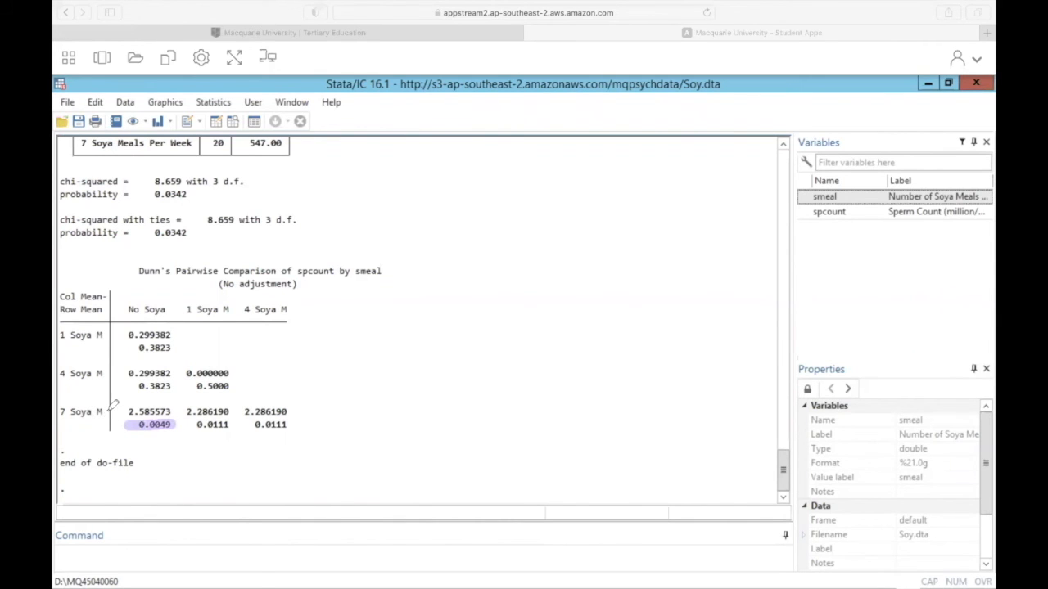
pyautogui.moveTo(193, 424); pyautogui.dragTo(235, 419)
pyautogui.moveTo(247, 424); pyautogui.dragTo(301, 421)
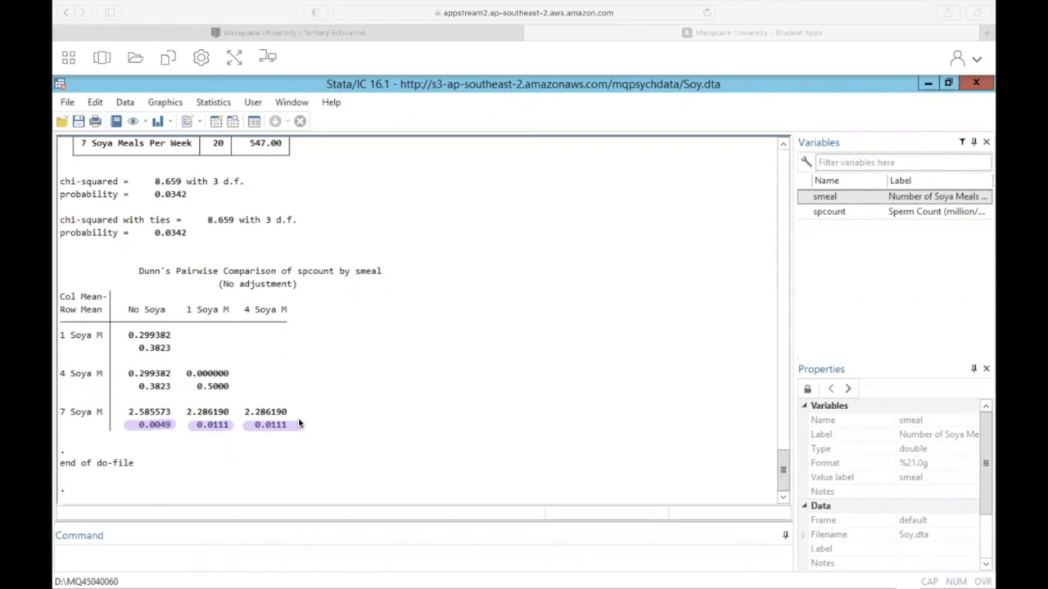
# Step: Add the text note "Bonferroni adjusted p value = .008" beside the Dunn's table and widen its box to fit one line
pyautogui.click(415, 287)
pyautogui.write('Bonferroni a')
pyautogui.write('djusted c')
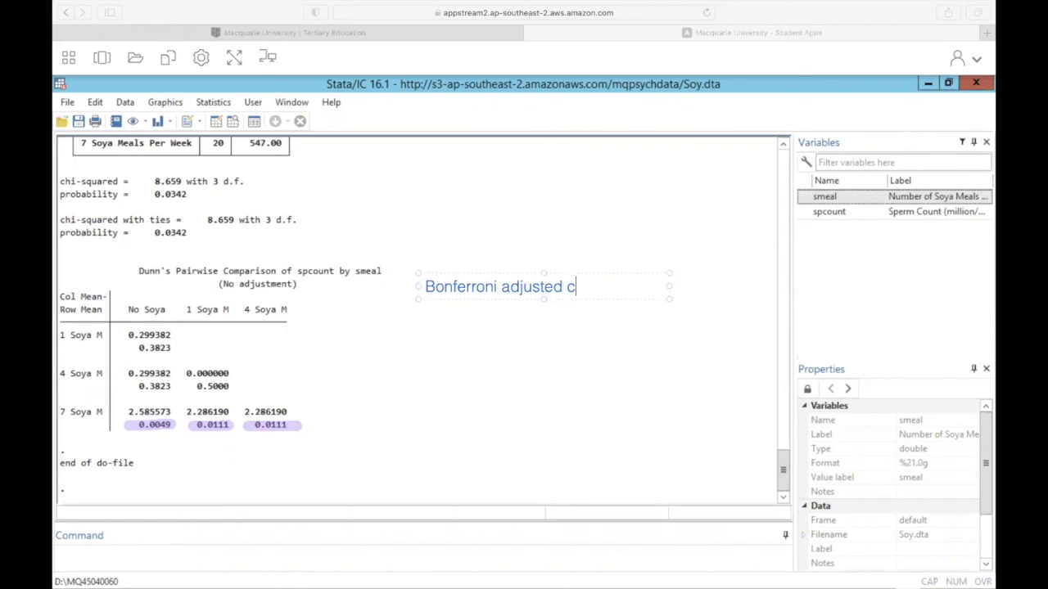
pyautogui.press('BackSpace')
pyautogui.write('p value = .008')
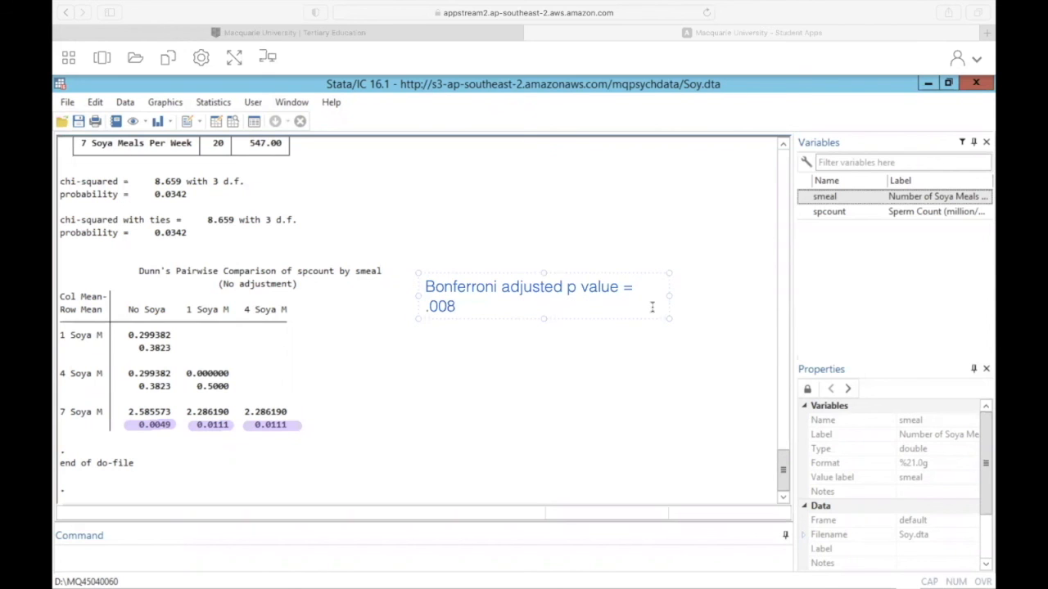
pyautogui.moveTo(670, 295); pyautogui.dragTo(721, 295)
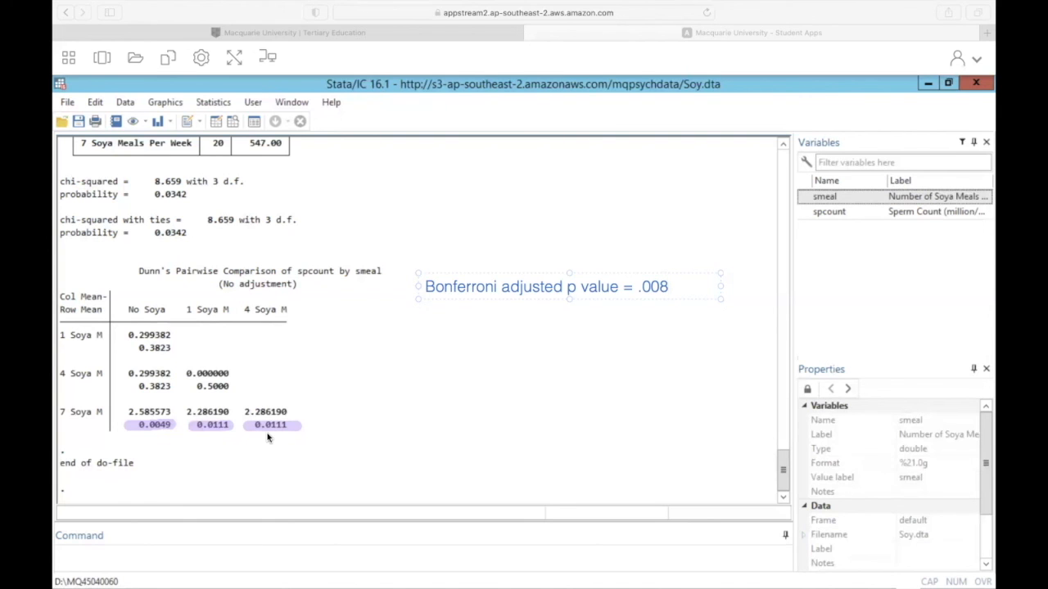
pyautogui.click(450, 370)
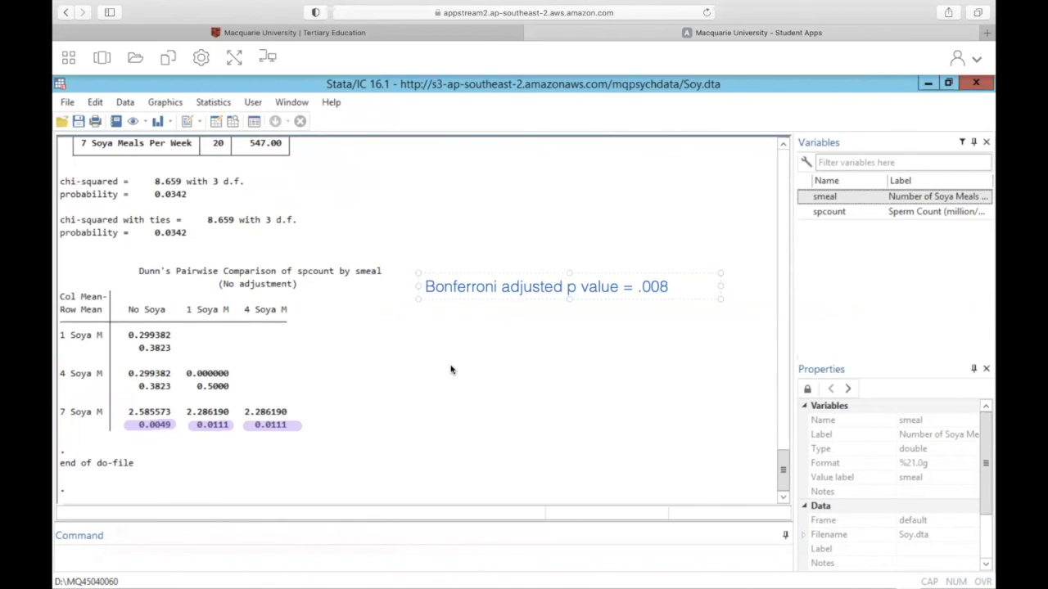